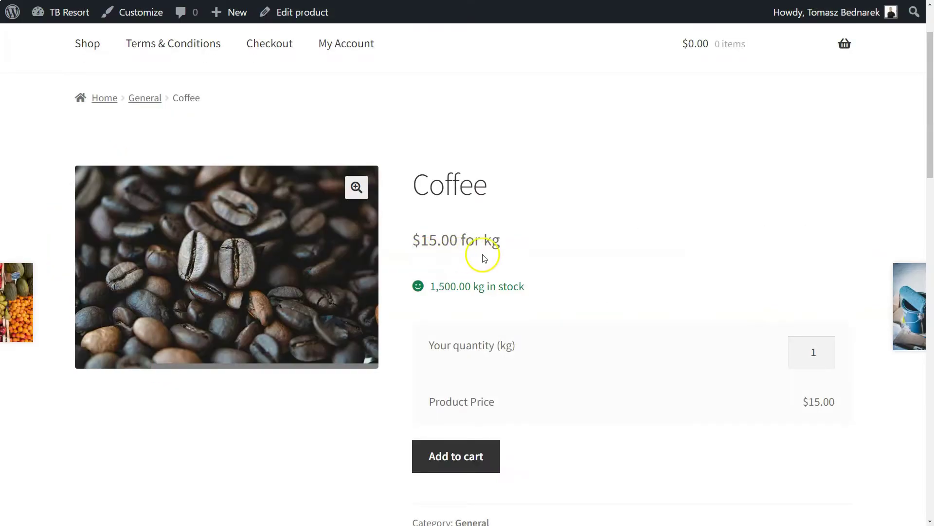
Step: Raise the Coffee quantity in kg and the Blue paint amount in litres to see prices update
{"action": "left_click", "coordinate": [821, 348]}
{"action": "left_click", "coordinate": [822, 348]}
{"action": "left_click", "coordinate": [821, 348]}
{"action": "left_click", "coordinate": [821, 348]}
{"action": "left_click", "coordinate": [821, 348]}
{"action": "left_click", "coordinate": [822, 349]}
{"action": "left_click", "coordinate": [821, 349]}
{"action": "left_click", "coordinate": [822, 348]}
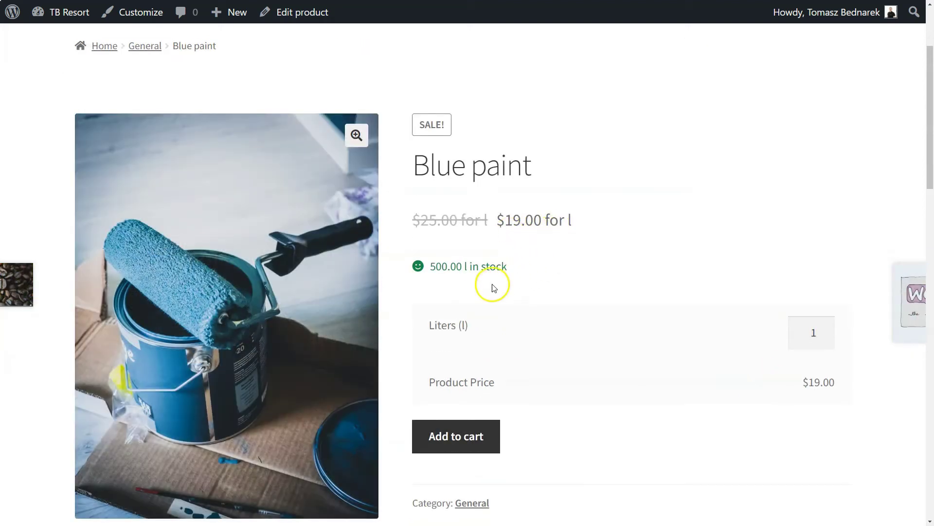
{"action": "left_click", "coordinate": [824, 327]}
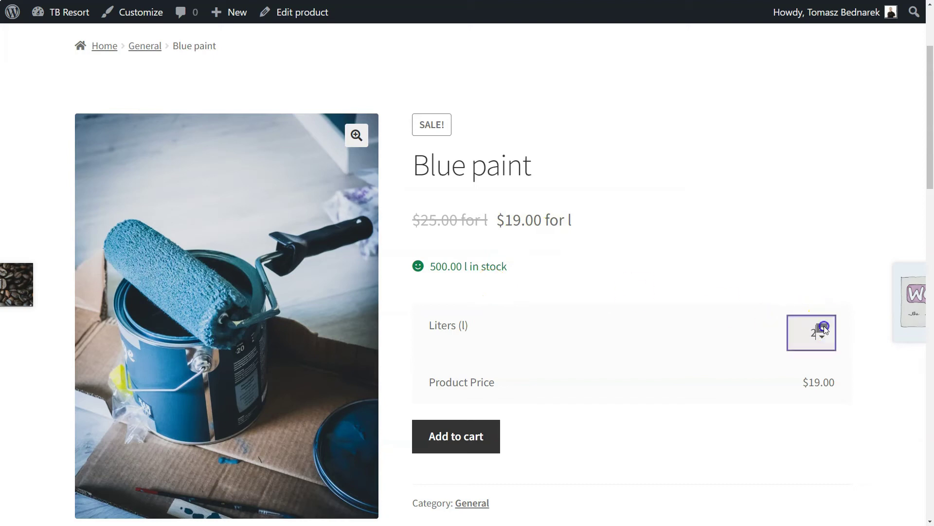
{"action": "left_click", "coordinate": [824, 327]}
{"action": "left_click", "coordinate": [823, 327]}
{"action": "left_click", "coordinate": [823, 327]}
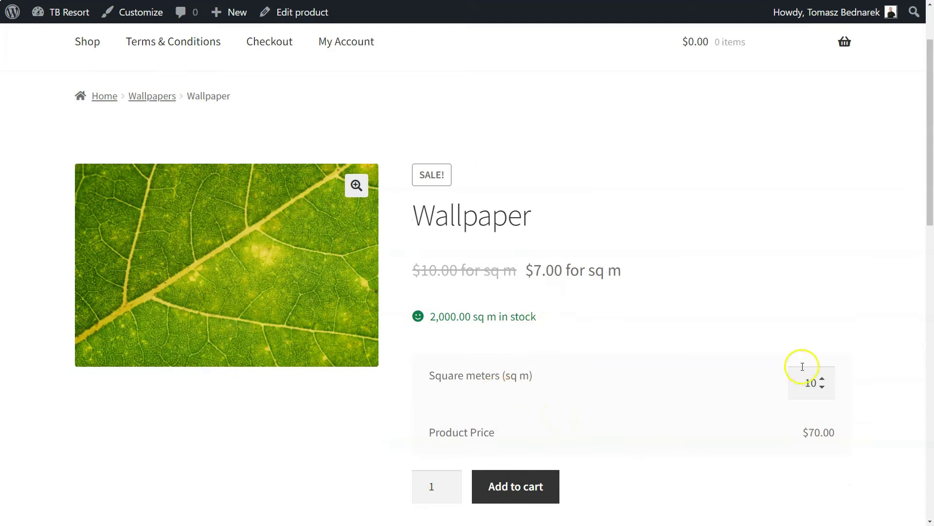
Step: Set Wallpaper to 15 sq m at $105.00 with an item quantity of 4
{"action": "left_click", "coordinate": [823, 380]}
{"action": "left_click", "coordinate": [822, 380]}
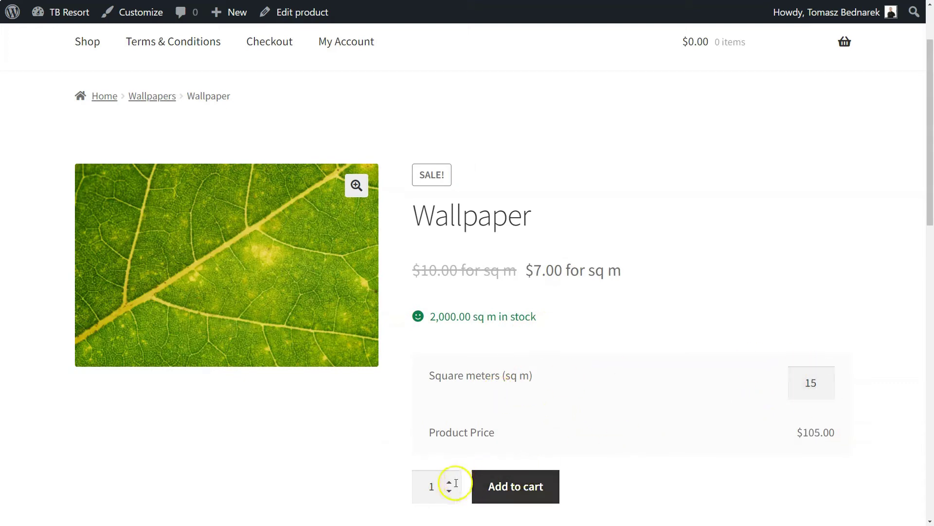
{"action": "left_click", "coordinate": [451, 483]}
{"action": "left_click", "coordinate": [451, 482]}
{"action": "left_click", "coordinate": [451, 482]}
{"action": "left_click", "coordinate": [464, 460]}
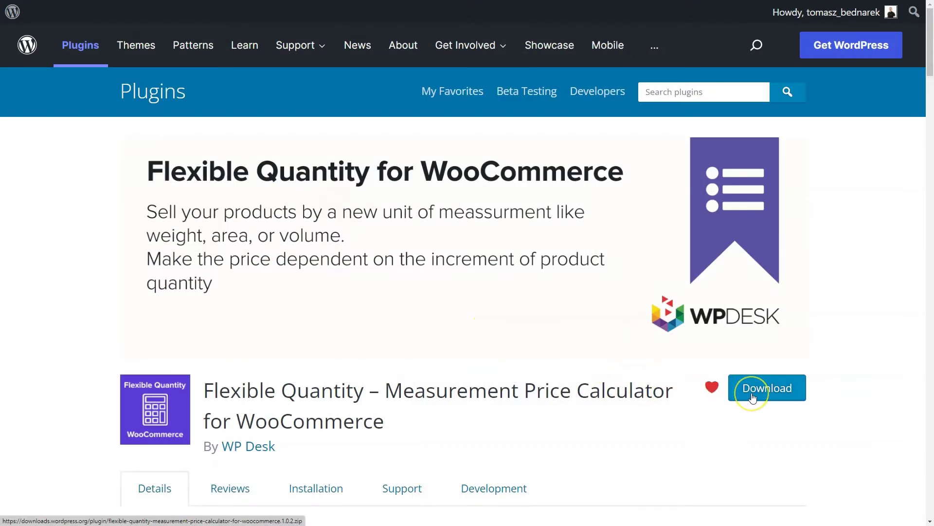
Step: Scroll through the Flexible Quantity plugin's feature list on WordPress.org
{"action": "left_click_drag", "start_coordinate": [929, 42], "coordinate": [931, 117]}
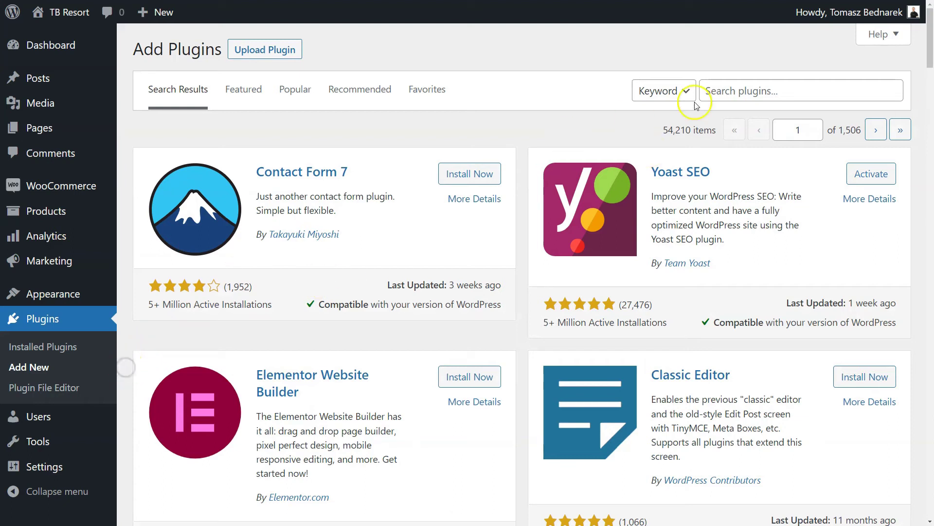
Step: Search for 'flexible quantity measurement', then install and activate the Flexible Quantity plugin
{"action": "left_click", "coordinate": [744, 94]}
{"action": "type", "text": "flexible quantity measurement"}
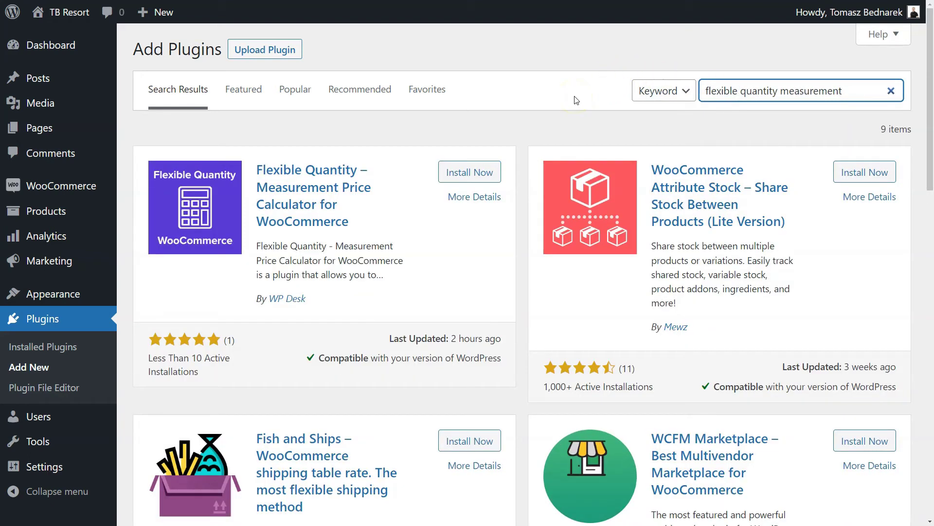
{"action": "left_click", "coordinate": [474, 173]}
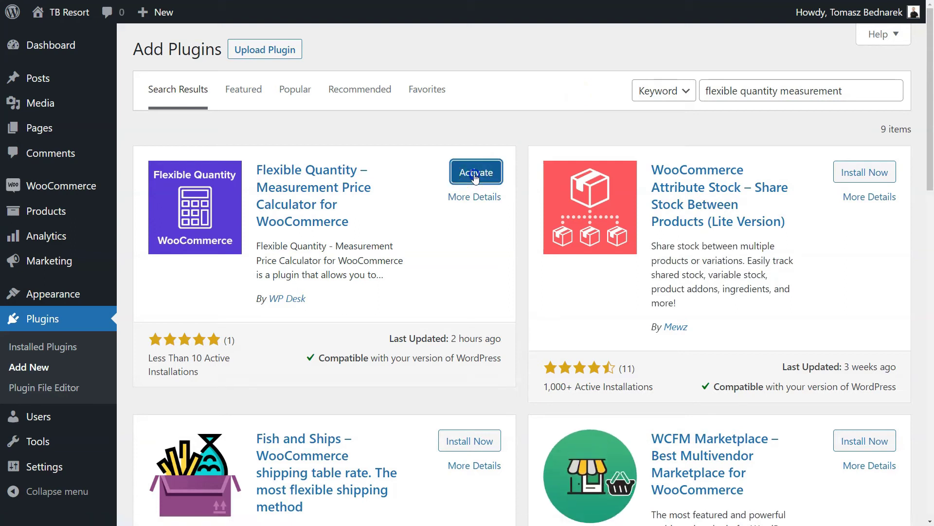
{"action": "left_click", "coordinate": [476, 175]}
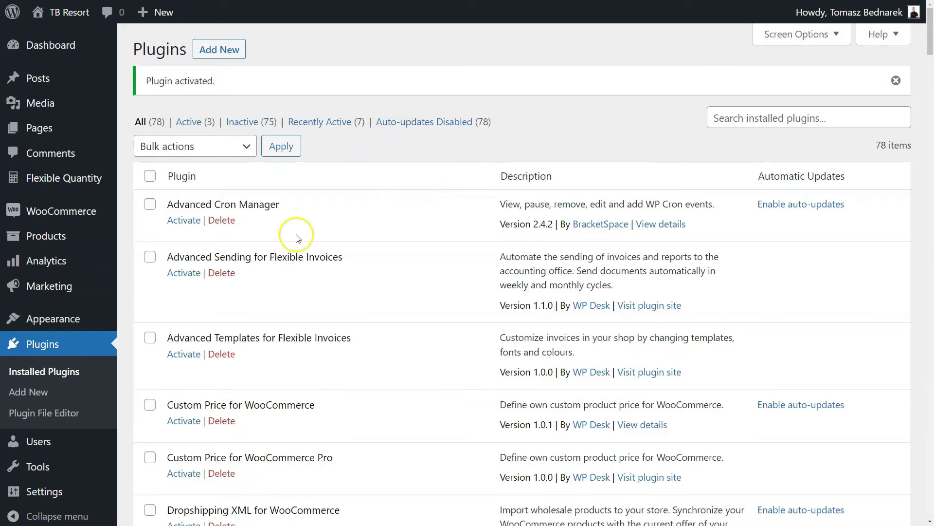
Step: Open the Wallpaper product and review its Flexible Quantity measurement settings
{"action": "mouse_move", "coordinate": [94, 238]}
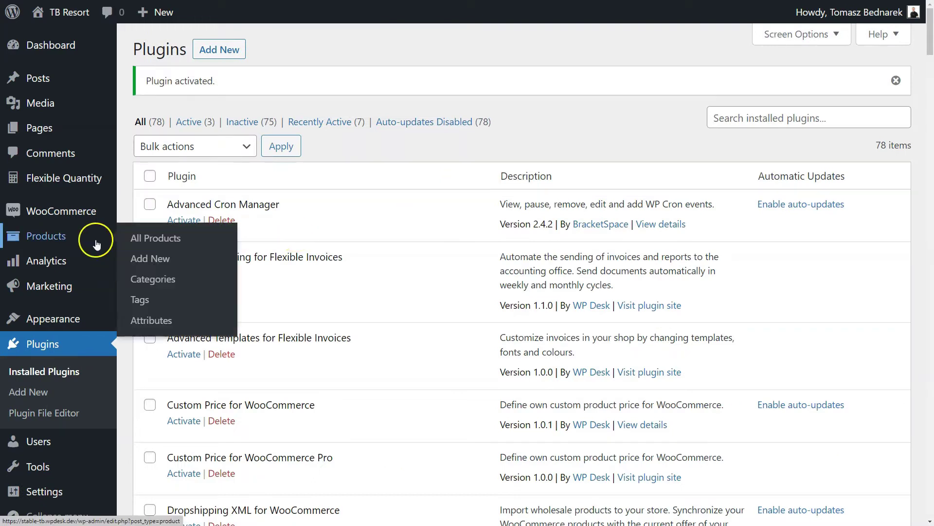
{"action": "left_click", "coordinate": [151, 240]}
{"action": "left_click", "coordinate": [323, 325]}
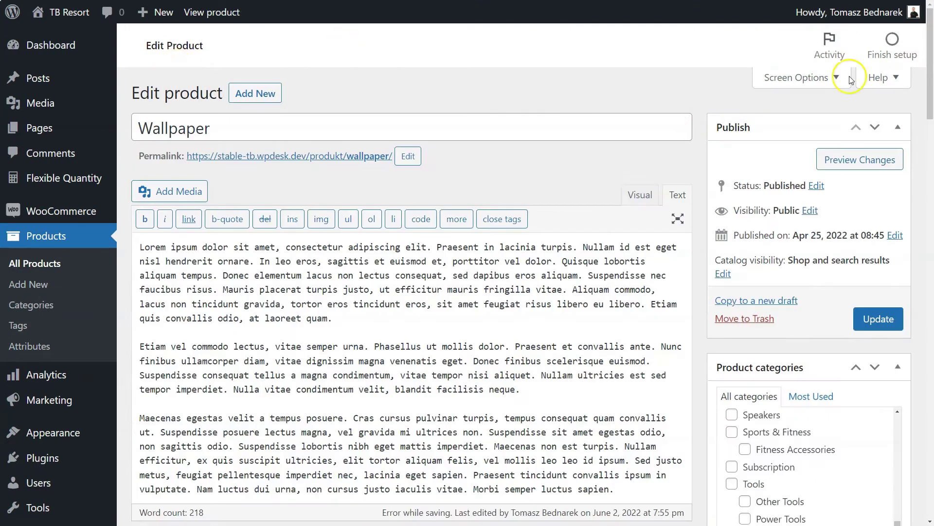
{"action": "left_click_drag", "start_coordinate": [928, 71], "coordinate": [931, 156]}
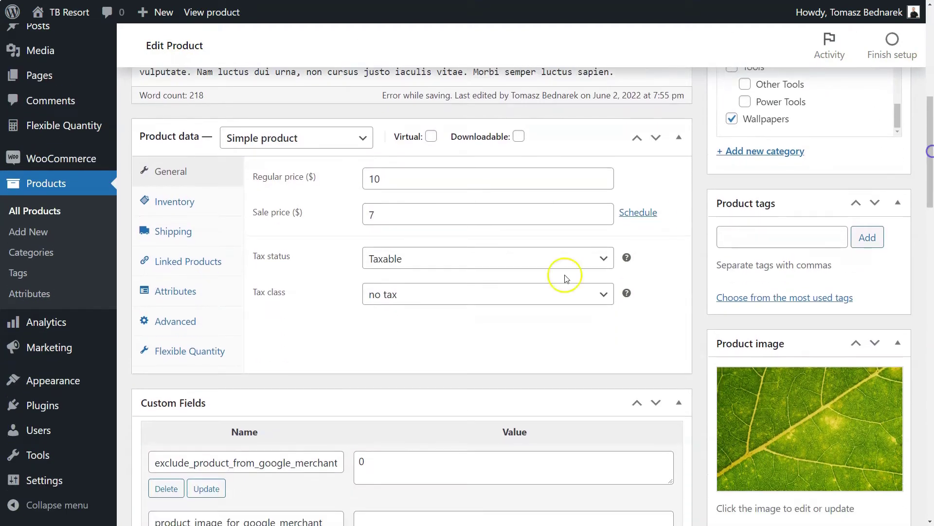
{"action": "left_click", "coordinate": [205, 353]}
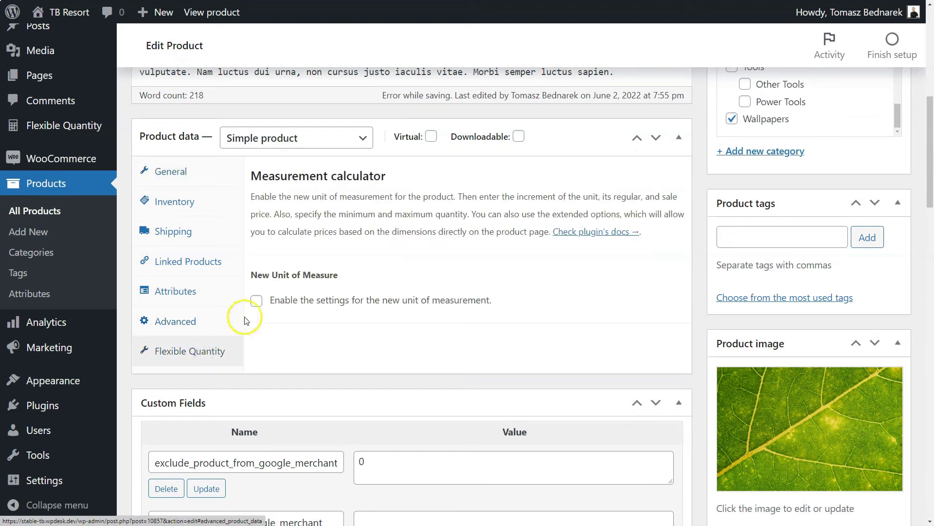
{"action": "left_click", "coordinate": [256, 302]}
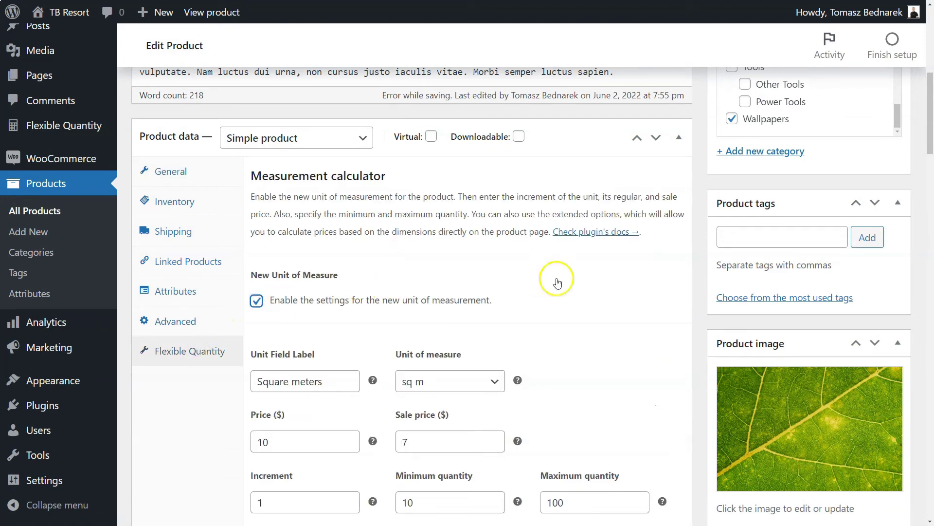
{"action": "left_click_drag", "start_coordinate": [931, 125], "coordinate": [930, 174]}
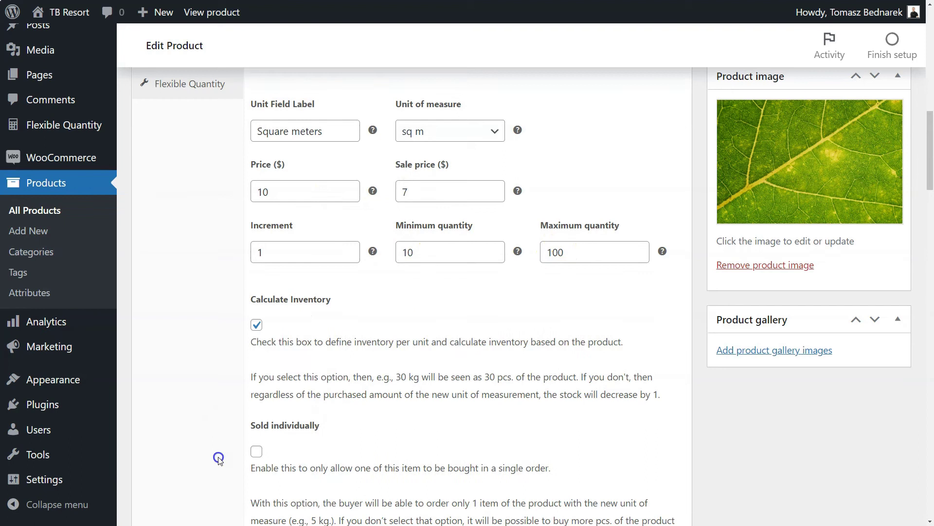
Step: Create a new product titled 'Wooden panels' with a pasted Lorem ipsum description
{"action": "left_click", "coordinate": [41, 233]}
{"action": "left_click", "coordinate": [242, 121]}
{"action": "type", "text": "Woo"}
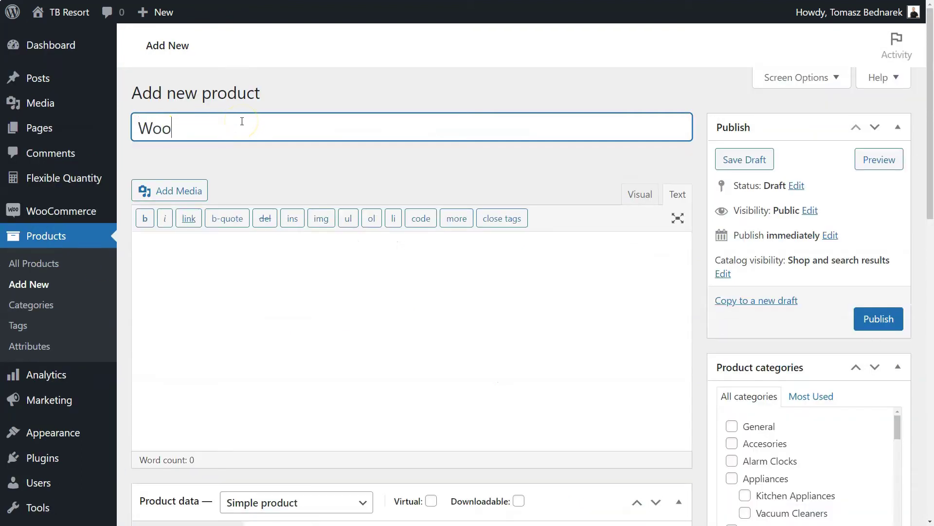
{"action": "type", "text": "den panels"}
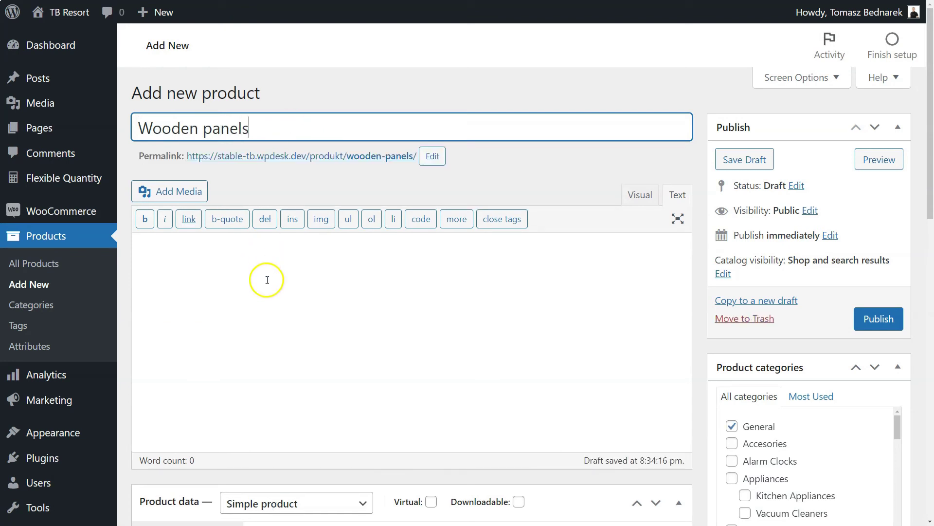
{"action": "left_click", "coordinate": [267, 283]}
{"action": "type", "text": "Lorem ipsum dolor sit amet, consectetur adipiscing elit. Morbi eu porttitor nisi. Sed pretium massa vitae neque tristique hendrerit. Morbi rhoncus diam vel nulla congue, ac pellentesque libero hendrerit. Proin feugiat id dolor ut tincidunt. Phasellus sollicitudin lacus eget ante rhoncus, nec euismod mauris pulvinar. Cras vehicula cursus sapien, et lobortis risus eleifend sed. Cras laoreet, metus eget consectetur aliquet, enim metus mattis lacus, vel luctus mi ligula eu eros. Donec a feugiat quam. Integer odio sem, dictum et libero at, iaculis tincidunt lectus."}
{"action": "scroll", "coordinate": [267, 282], "scroll_direction": "down", "scroll_amount": 8}
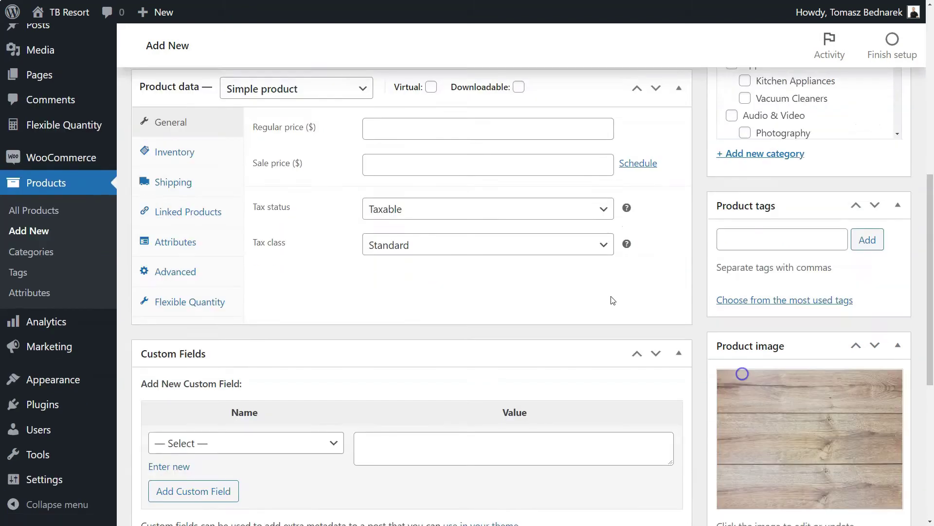
Step: Enable a new sq m unit labelled 'Square metres' with a quantity increment of 1
{"action": "left_click", "coordinate": [199, 301]}
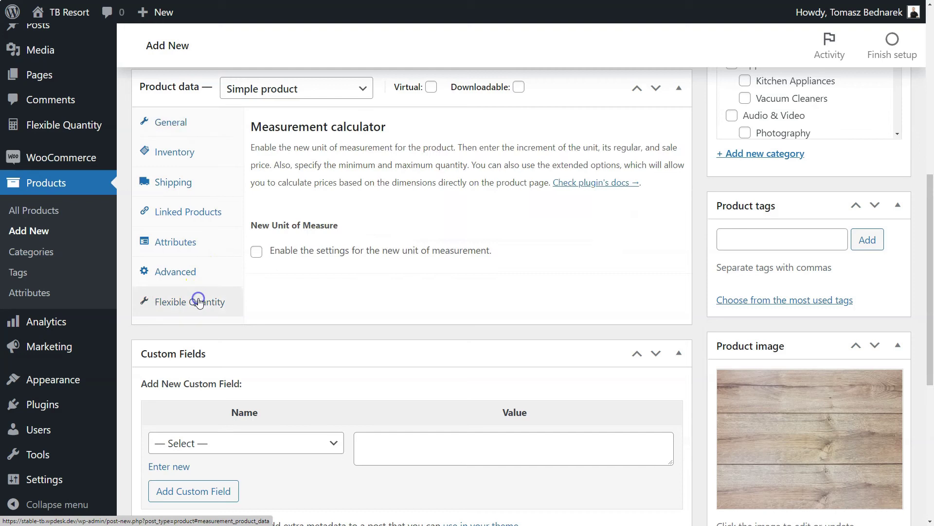
{"action": "left_click", "coordinate": [257, 251]}
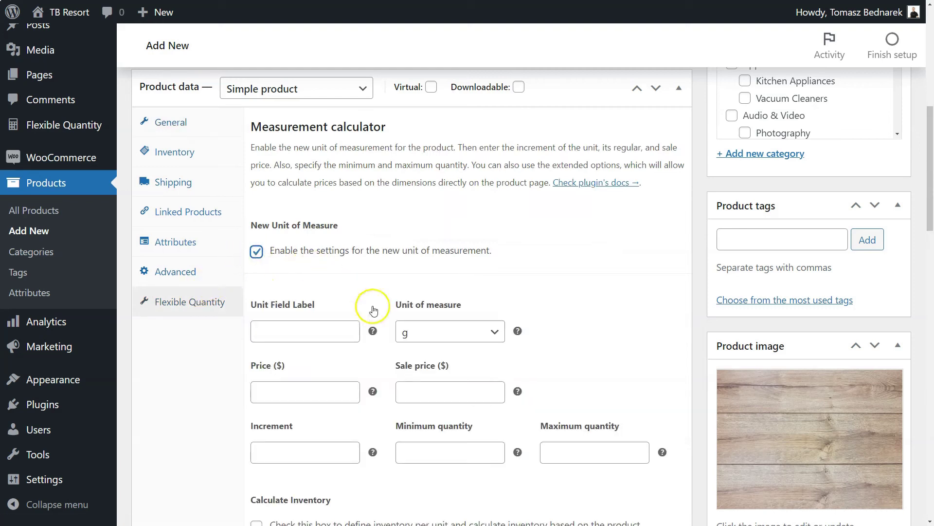
{"action": "left_click", "coordinate": [344, 335]}
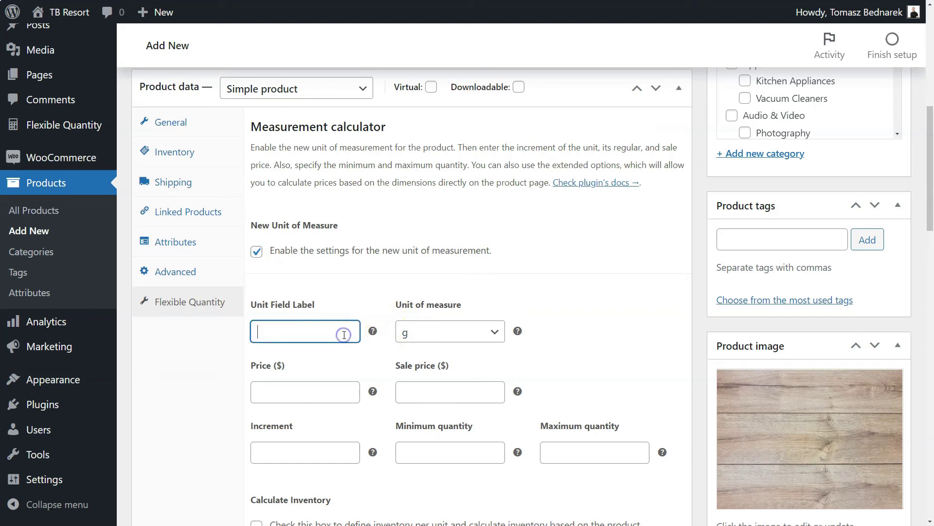
{"action": "type", "text": "Square metres"}
{"action": "left_click", "coordinate": [435, 332]}
{"action": "left_click", "coordinate": [432, 281]}
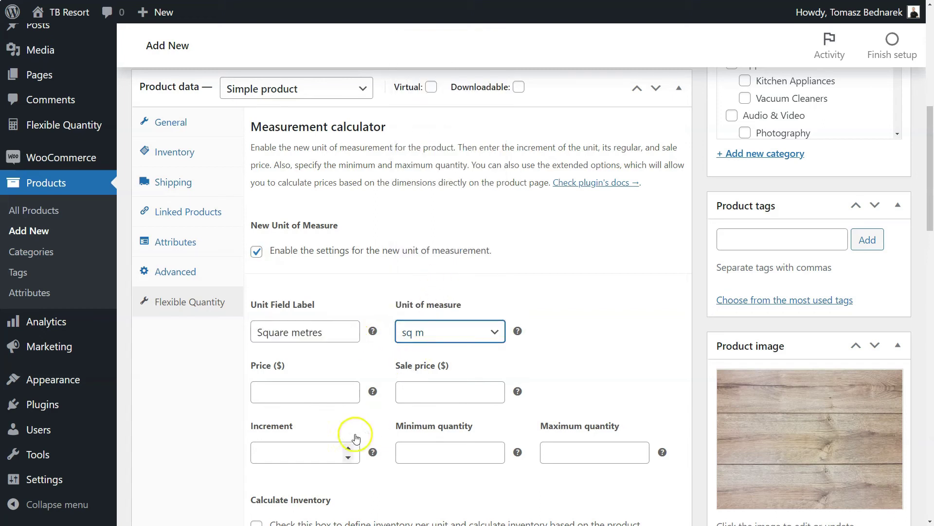
{"action": "left_click", "coordinate": [329, 451]}
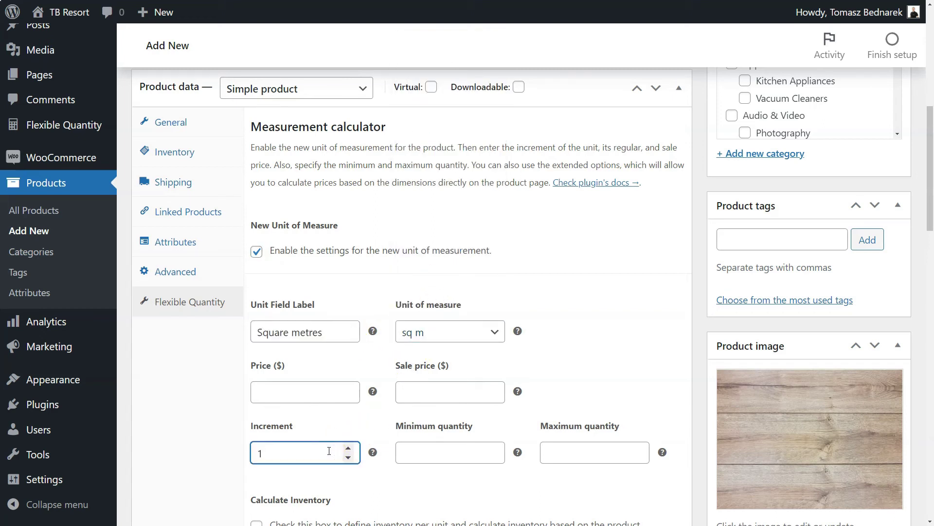
{"action": "left_click", "coordinate": [368, 417]}
Step: Set a $20 price with a $17 sale price, limit orders to 10–200 sq m, and publish
{"action": "left_click", "coordinate": [338, 393]}
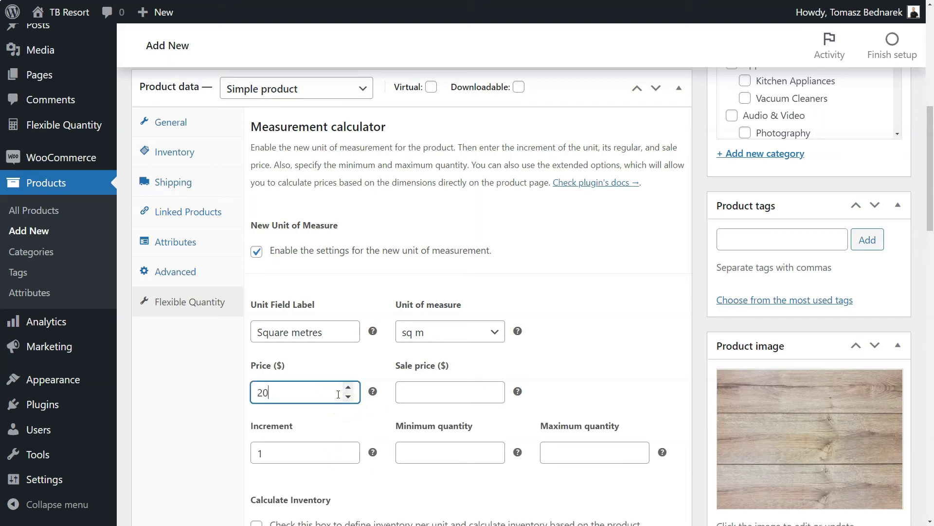
{"action": "left_click", "coordinate": [422, 396]}
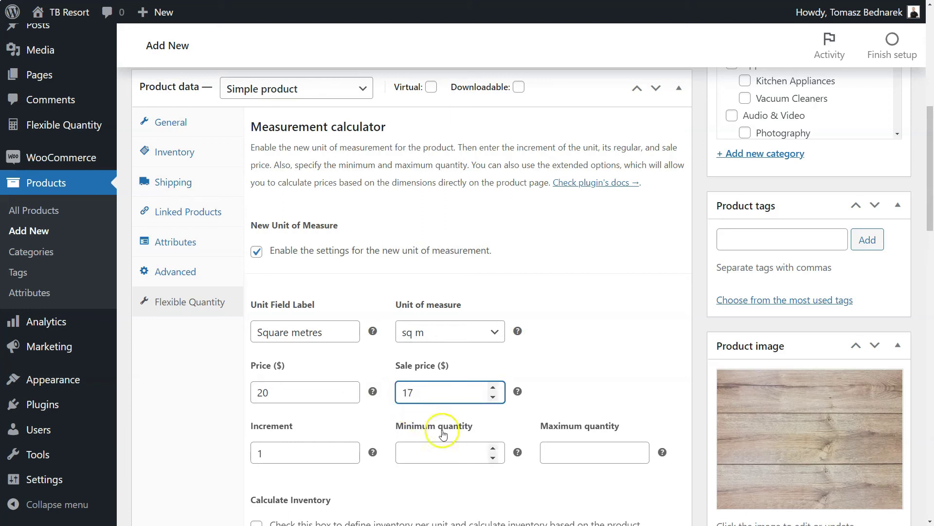
{"action": "left_click", "coordinate": [448, 453]}
{"action": "type", "text": "10"}
{"action": "left_click", "coordinate": [557, 456]}
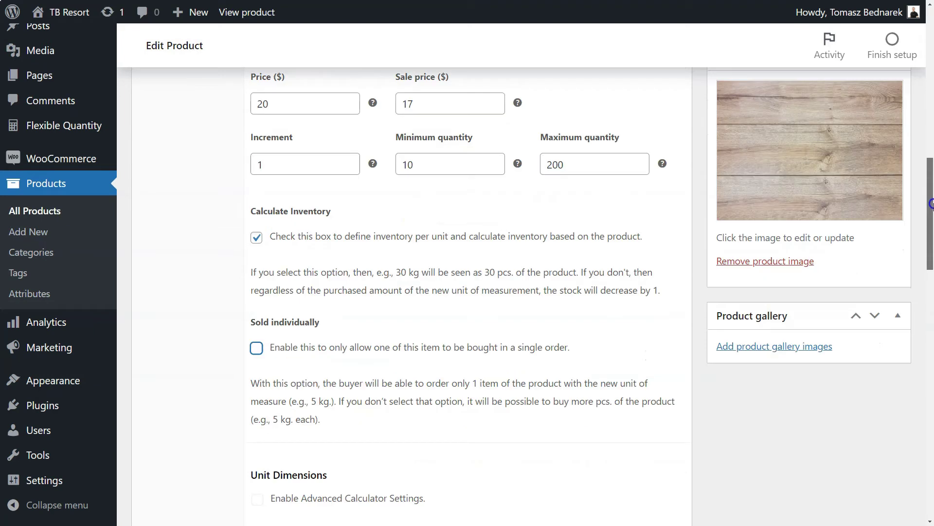
{"action": "left_click_drag", "start_coordinate": [931, 203], "coordinate": [931, 291]}
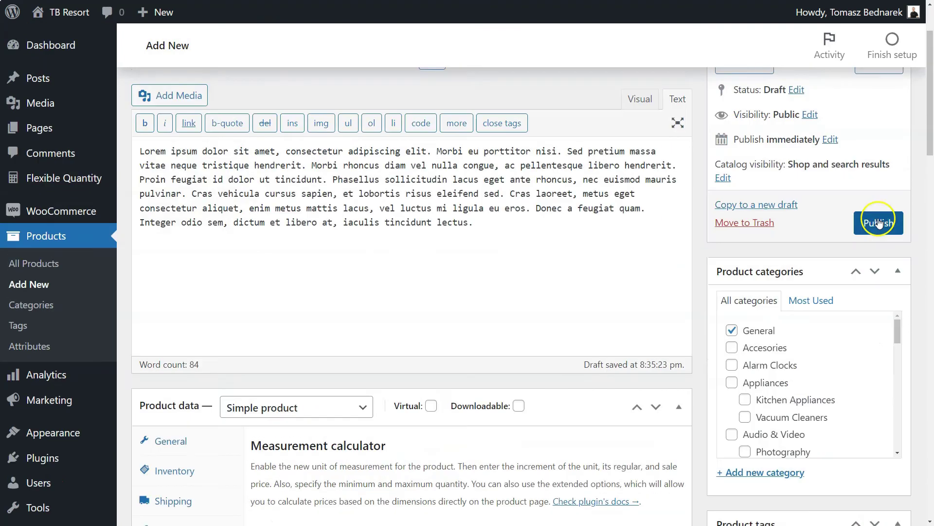
{"action": "left_click", "coordinate": [879, 223]}
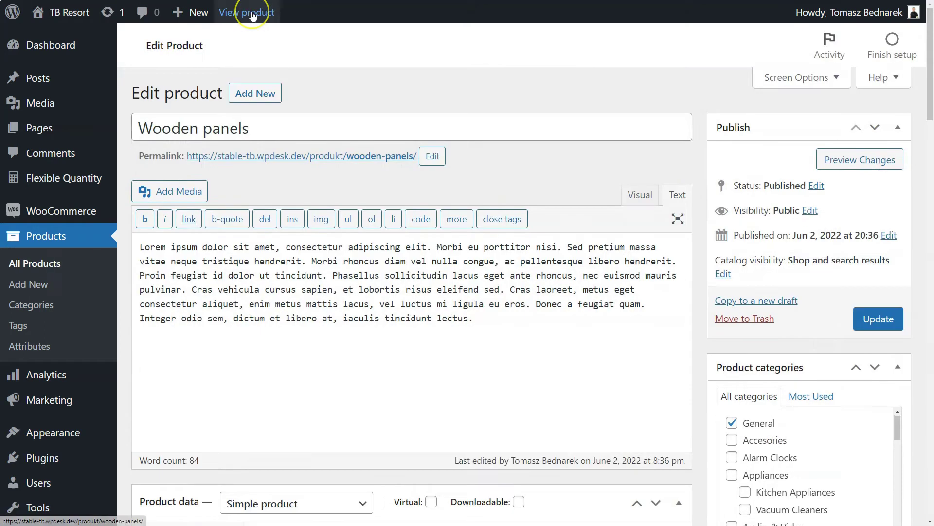
Step: View the published Wooden panels page and try sq m quantities beyond the 200 limit
{"action": "left_click", "coordinate": [252, 13]}
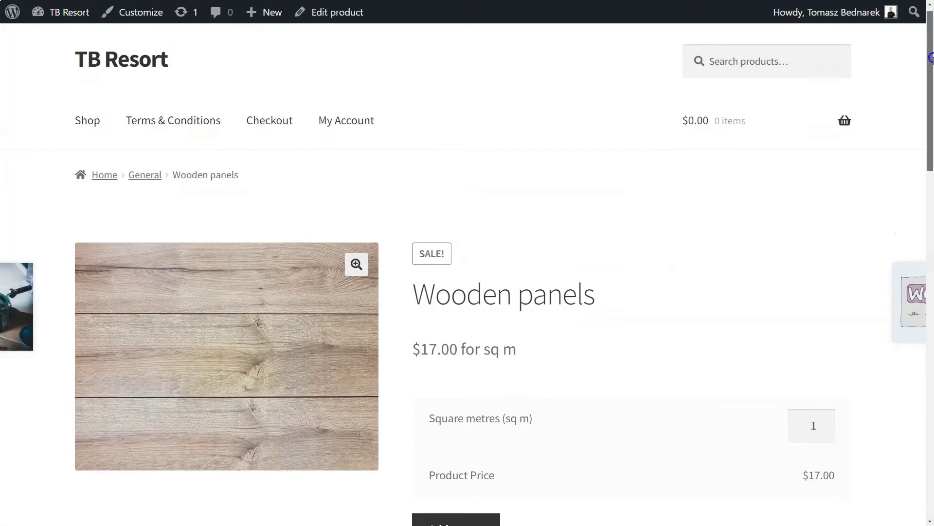
{"action": "left_click_drag", "start_coordinate": [931, 54], "coordinate": [930, 76]}
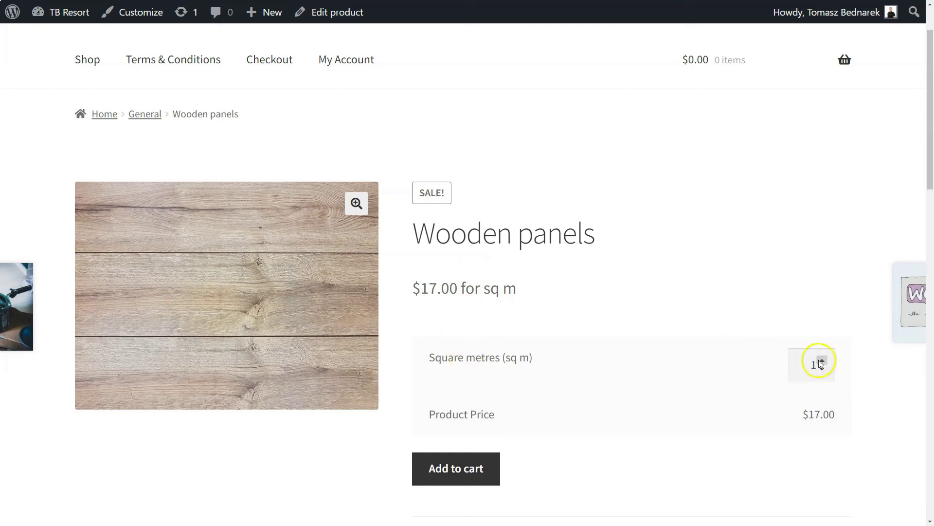
{"action": "left_click", "coordinate": [821, 364]}
{"action": "type", "text": "0"}
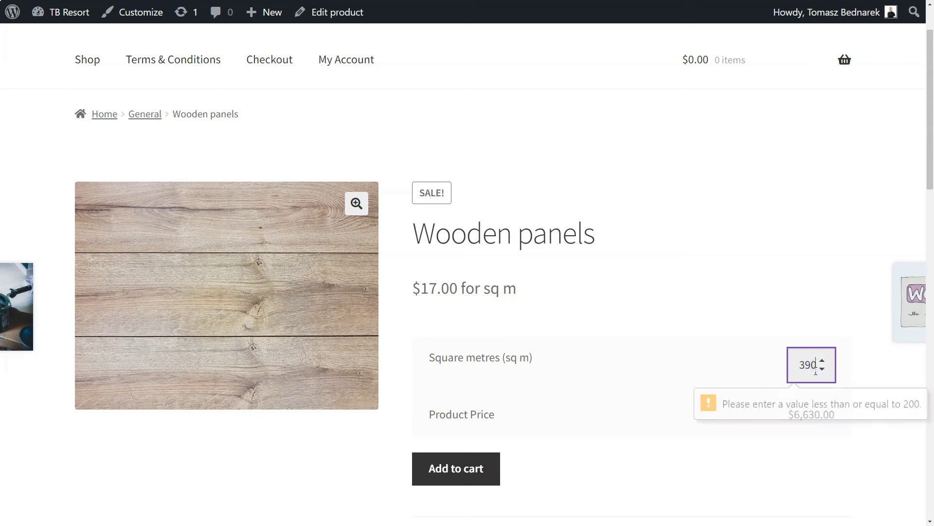
{"action": "key", "text": "BackSpace"}
Step: Finish the oversized quantity test, then enable the calculator with a fixed Length of 1 m
{"action": "type", "text": "0"}
{"action": "left_click", "coordinate": [811, 422]}
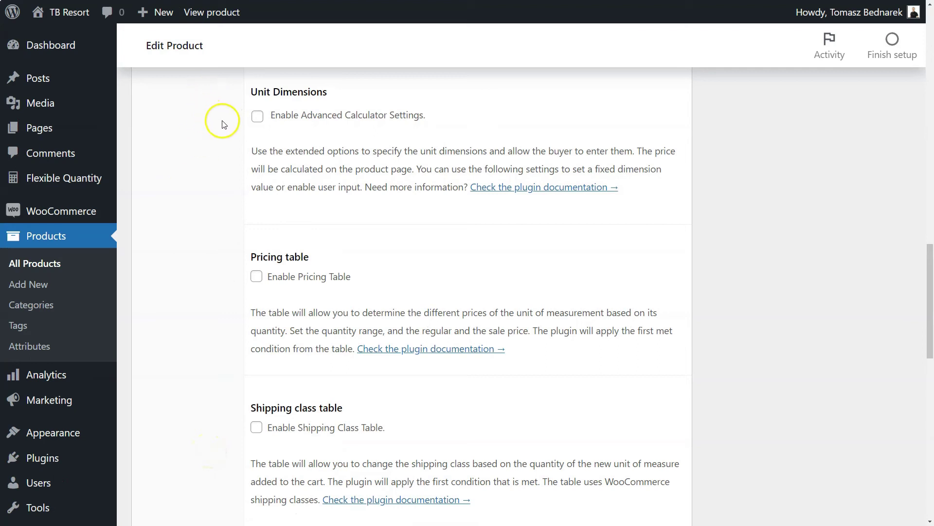
{"action": "left_click", "coordinate": [257, 117]}
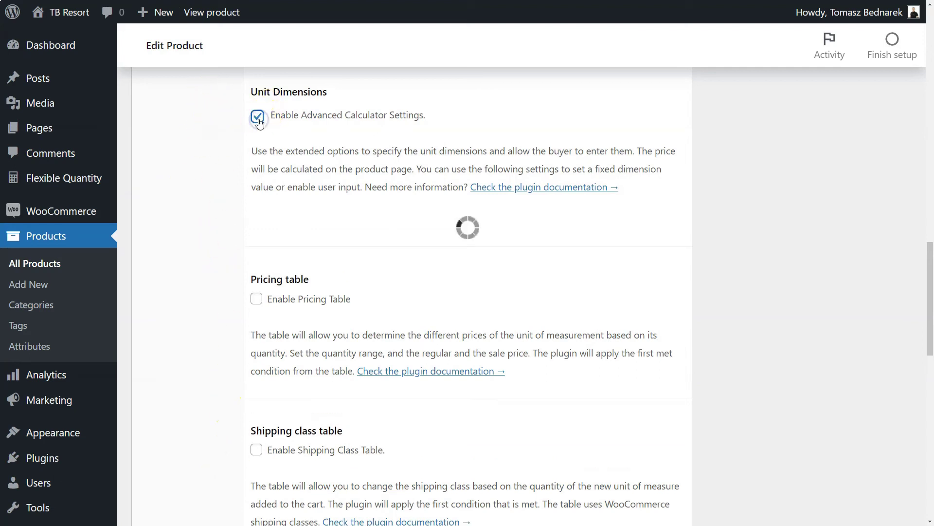
{"action": "left_click", "coordinate": [344, 269]}
{"action": "left_click", "coordinate": [339, 267]}
{"action": "left_click", "coordinate": [314, 334]}
{"action": "type", "text": "Length"}
{"action": "left_click", "coordinate": [438, 334]}
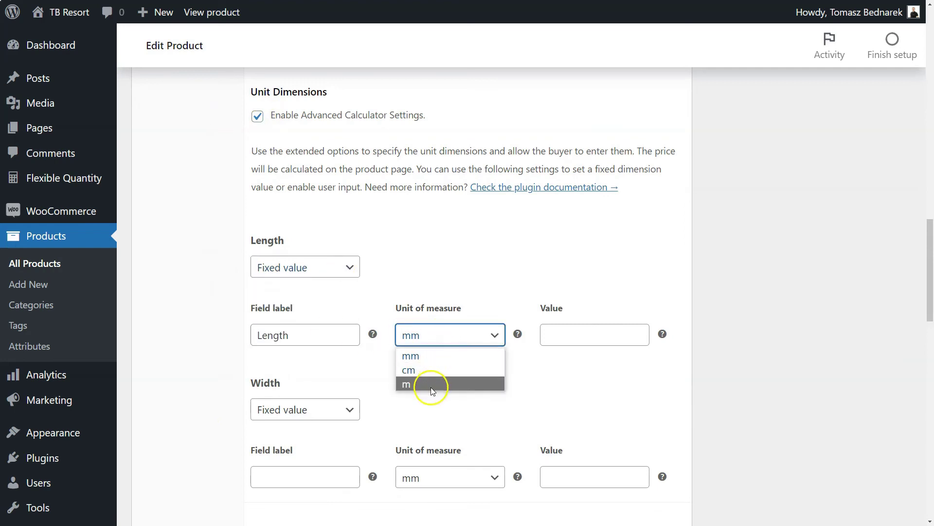
{"action": "left_click", "coordinate": [431, 387]}
{"action": "left_click", "coordinate": [574, 332]}
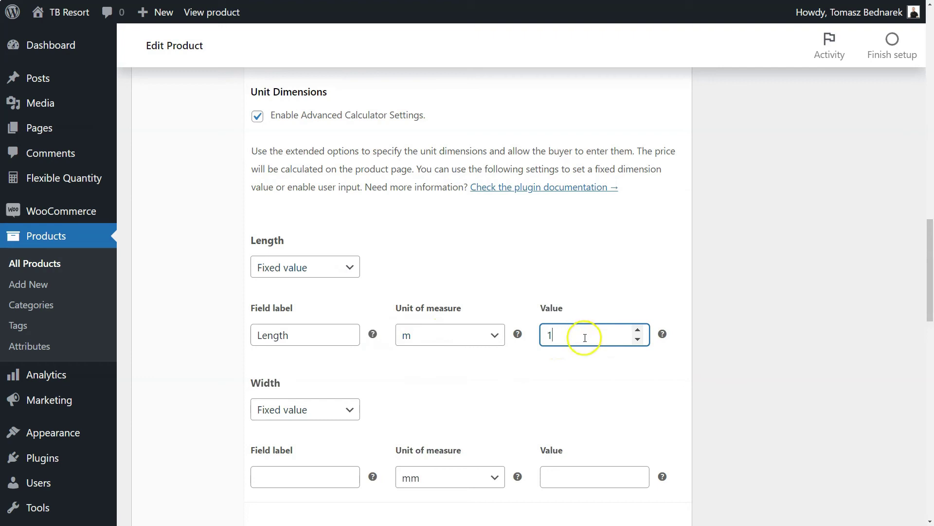
{"action": "type", "text": "1"}
Step: Make Width a customer-entered cm field, increment 10, limits 10–1000, and test it on the product page
{"action": "left_click", "coordinate": [341, 410]}
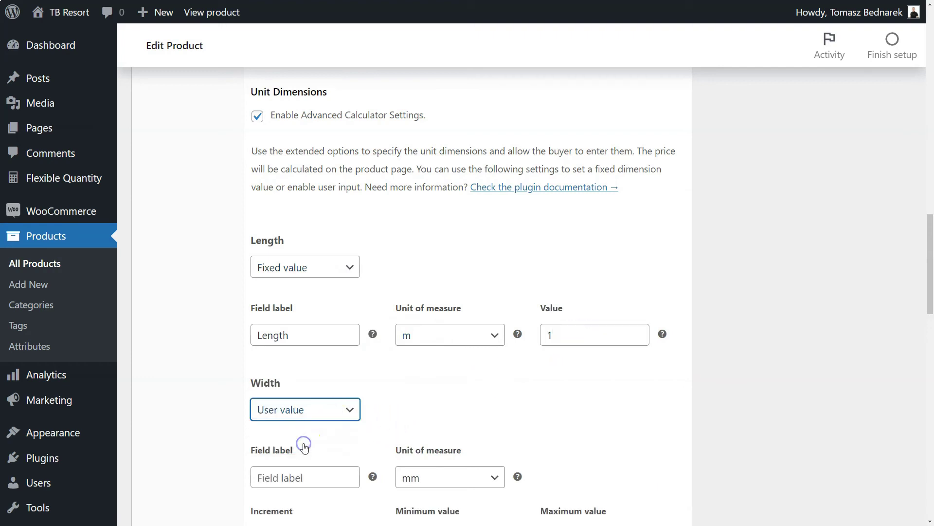
{"action": "left_click", "coordinate": [302, 442]}
{"action": "scroll", "coordinate": [347, 284], "scroll_direction": "down", "scroll_amount": 4}
{"action": "left_click", "coordinate": [347, 284]}
{"action": "type", "text": "Width"}
{"action": "left_click", "coordinate": [426, 281]}
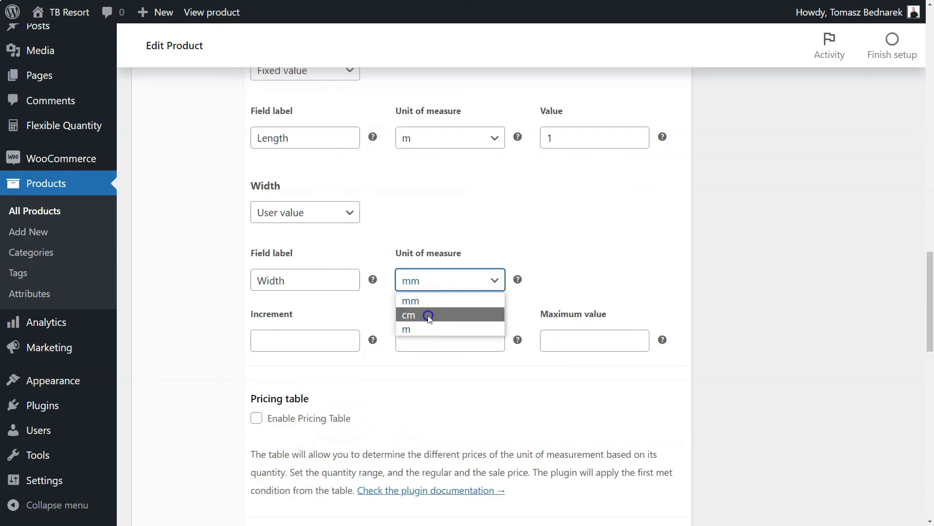
{"action": "left_click", "coordinate": [429, 315]}
{"action": "left_click", "coordinate": [563, 350]}
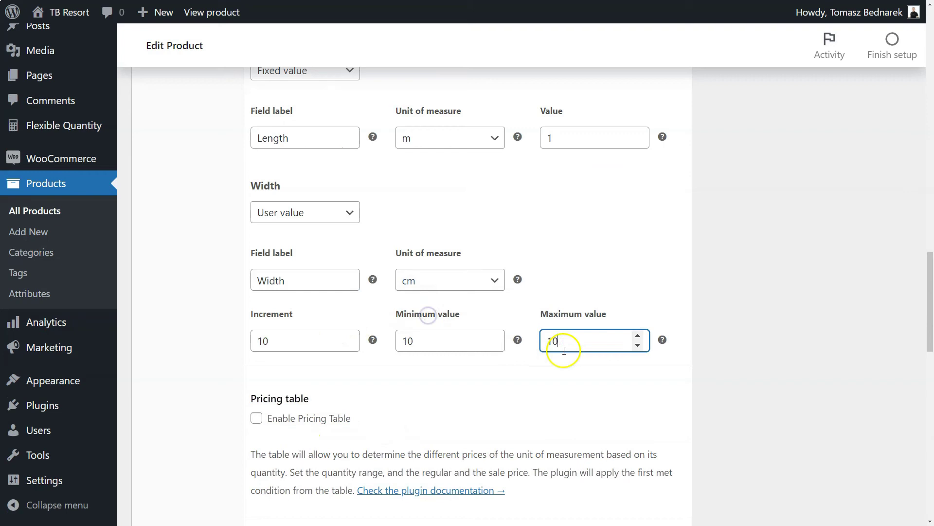
{"action": "left_click", "coordinate": [684, 382]}
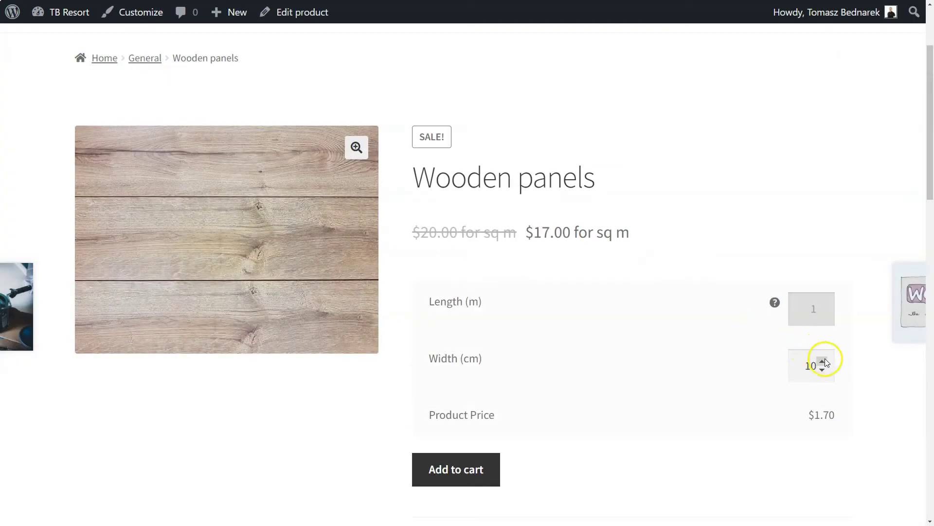
{"action": "left_click", "coordinate": [823, 361]}
{"action": "left_click", "coordinate": [823, 361]}
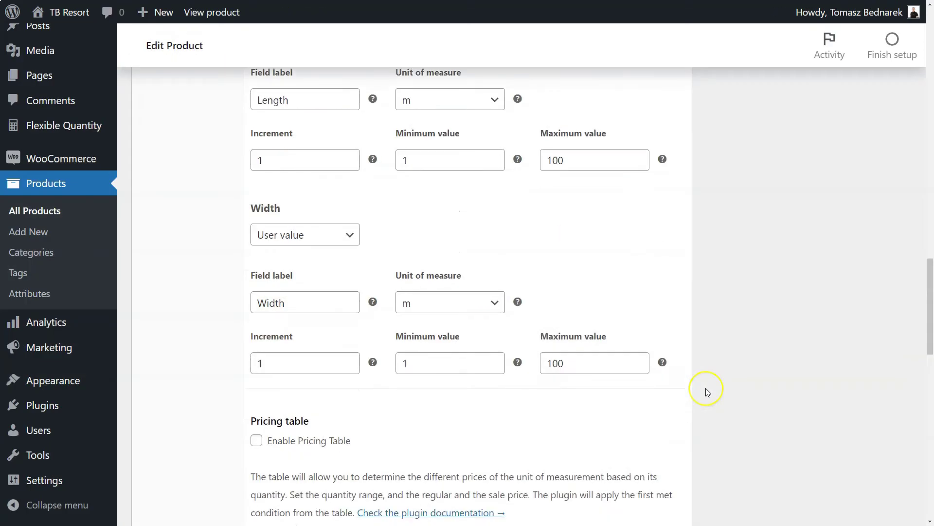
{"action": "scroll", "coordinate": [706, 390], "scroll_direction": "down", "scroll_amount": 3}
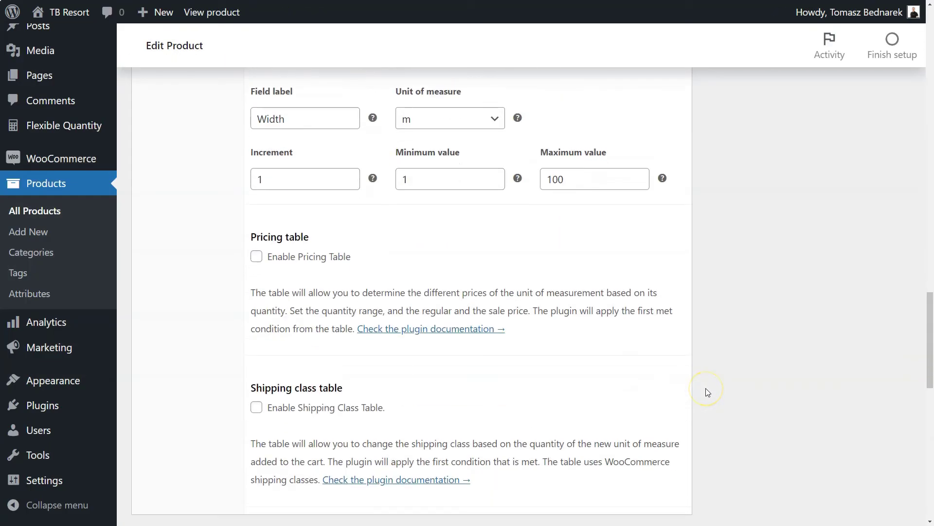
Step: Enable the pricing table with rows 1–10 at $15 and 11–100 at $10
{"action": "left_click", "coordinate": [257, 256]}
{"action": "left_click", "coordinate": [303, 390]}
{"action": "type", "text": "1"}
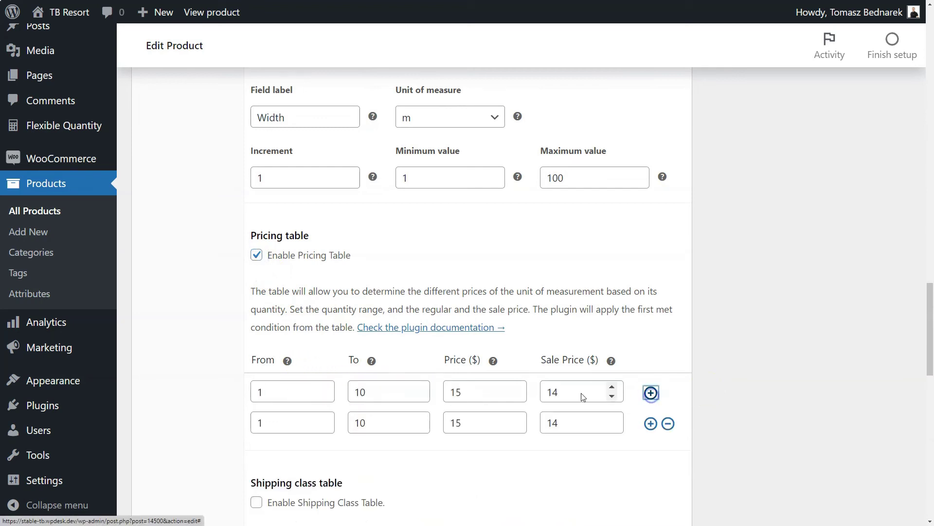
{"action": "left_click", "coordinate": [301, 423]}
{"action": "type", "text": "1"}
{"action": "key", "text": "Tab"}
{"action": "type", "text": "100"}
{"action": "key", "text": "Tab"}
{"action": "key", "text": "Tab"}
{"action": "type", "text": "10"}
{"action": "left_click", "coordinate": [730, 424]}
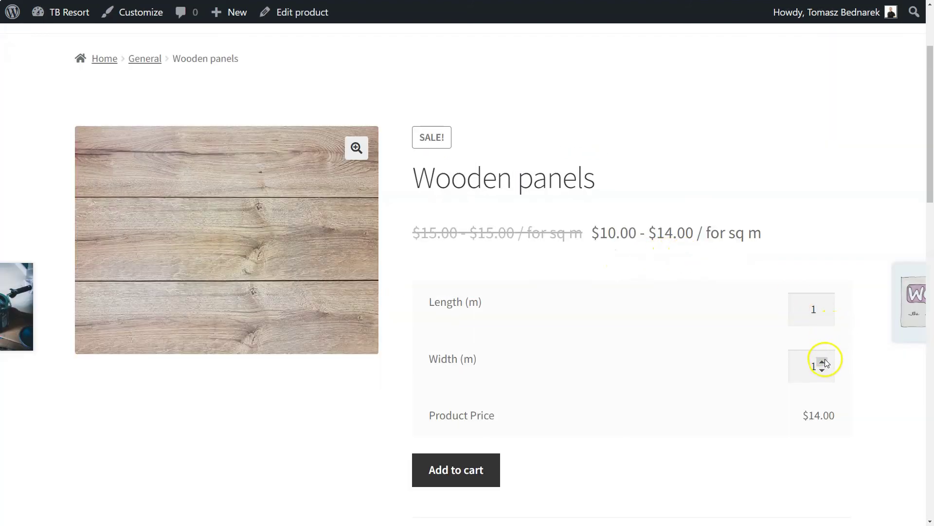
Step: Increase width and length on the product page to check the tiered prices
{"action": "left_click", "coordinate": [823, 361]}
{"action": "left_click", "coordinate": [824, 361]}
{"action": "left_click", "coordinate": [824, 361]}
{"action": "left_click", "coordinate": [823, 361]}
{"action": "left_click", "coordinate": [824, 361]}
{"action": "left_click", "coordinate": [824, 361]}
{"action": "left_click", "coordinate": [823, 361]}
{"action": "left_click", "coordinate": [823, 306]}
{"action": "left_click", "coordinate": [755, 341]}
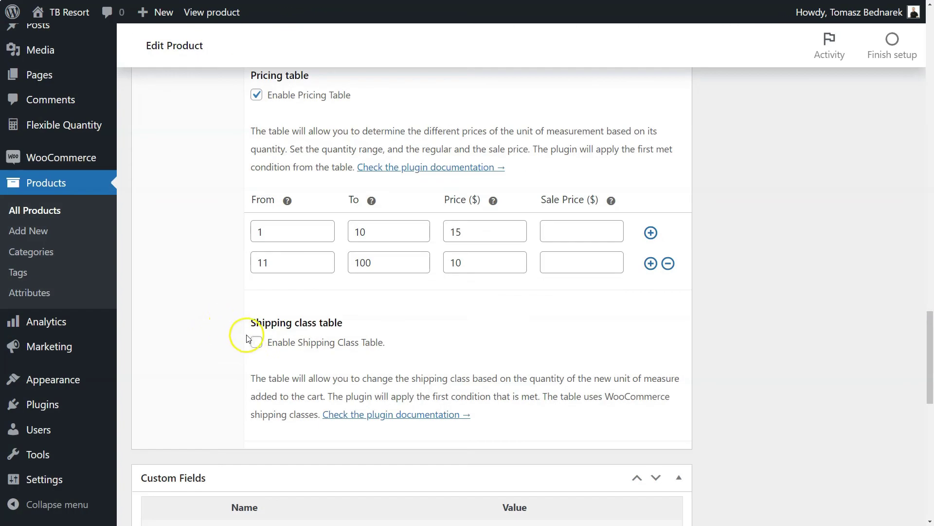
Step: Enable the shipping class table with a 1–10 range set to No shipping class
{"action": "left_click", "coordinate": [256, 338]}
{"action": "scroll", "coordinate": [272, 370], "scroll_direction": "down", "scroll_amount": 1}
{"action": "left_click", "coordinate": [330, 419]}
{"action": "type", "text": "1"}
{"action": "left_click", "coordinate": [415, 417]}
{"action": "type", "text": "10"}
{"action": "left_click", "coordinate": [560, 419]}
{"action": "left_click", "coordinate": [560, 429]}
Step: Add a second shipping range, 11–50, assigned the fragile shipping class
{"action": "left_click", "coordinate": [652, 421]}
{"action": "type", "text": "11"}
{"action": "key", "text": "Tab"}
{"action": "type", "text": "50"}
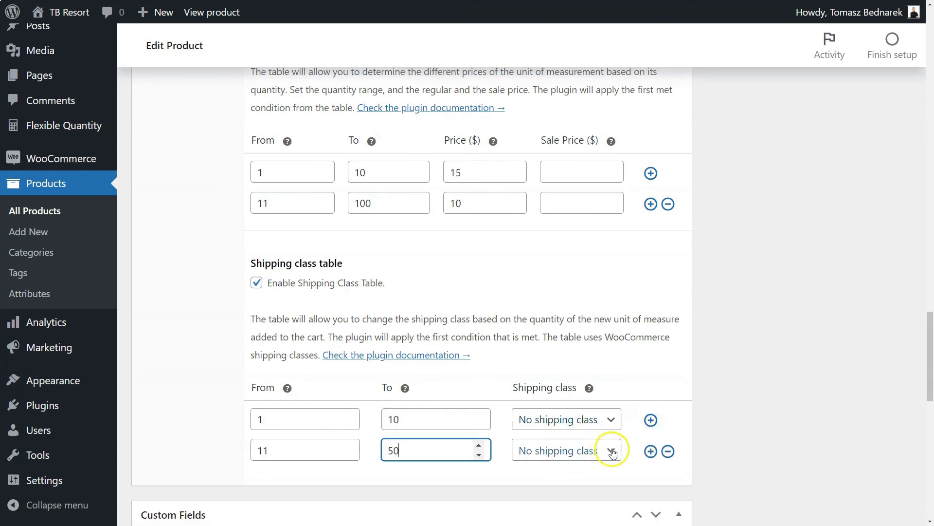
{"action": "left_click", "coordinate": [609, 450]}
{"action": "left_click", "coordinate": [574, 417]}
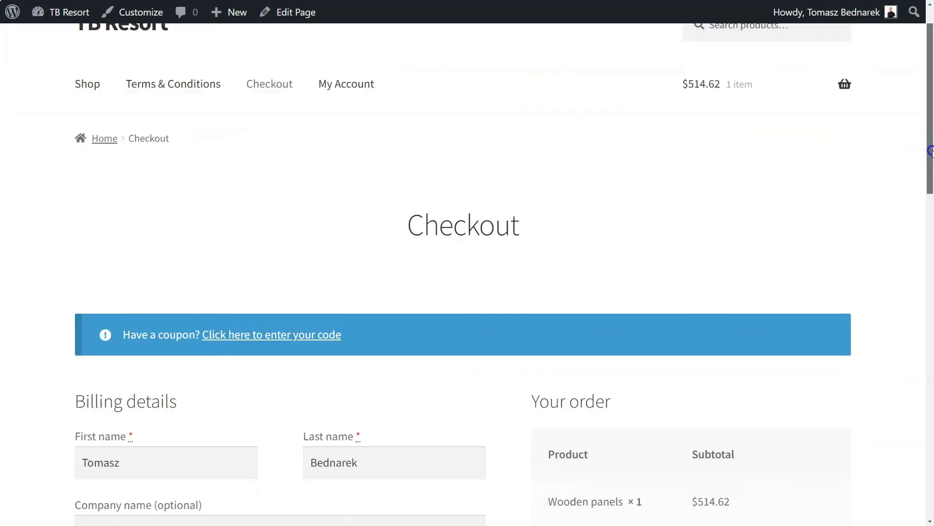
{"action": "scroll", "coordinate": [930, 197], "scroll_direction": "down", "scroll_amount": 3}
{"action": "scroll", "coordinate": [931, 197], "scroll_direction": "down", "scroll_amount": 2}
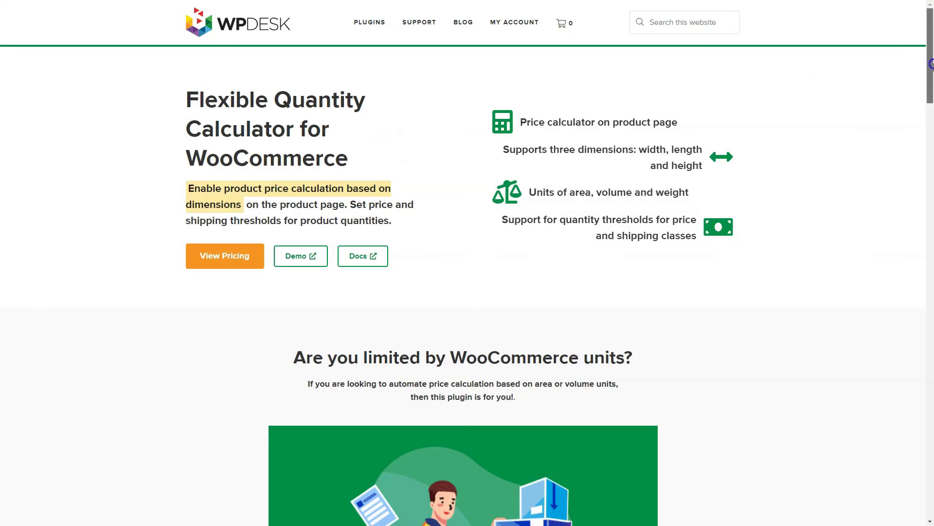
Step: Browse the Flexible Quantity Calculator page and docs, then start filling in the demo signup e-mail
{"action": "scroll", "coordinate": [931, 70], "scroll_direction": "down", "scroll_amount": 1}
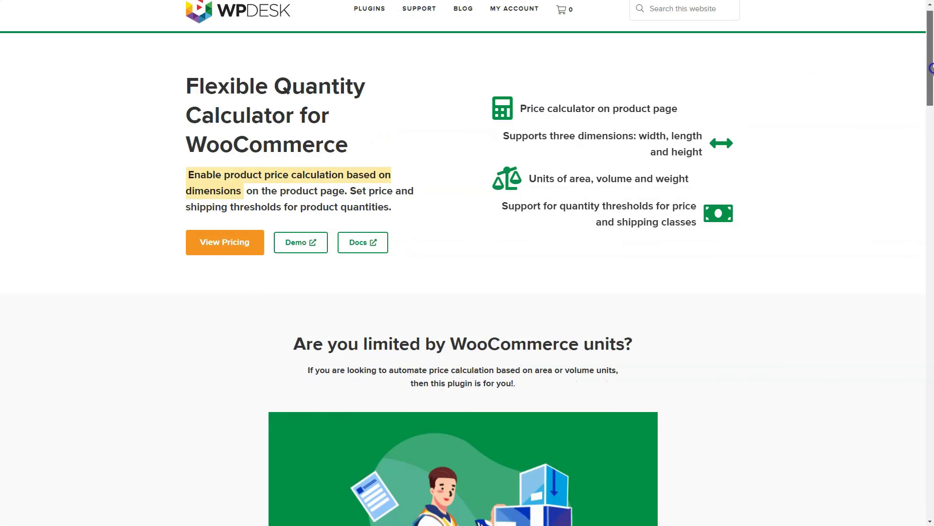
{"action": "left_click_drag", "start_coordinate": [931, 70], "coordinate": [931, 268]}
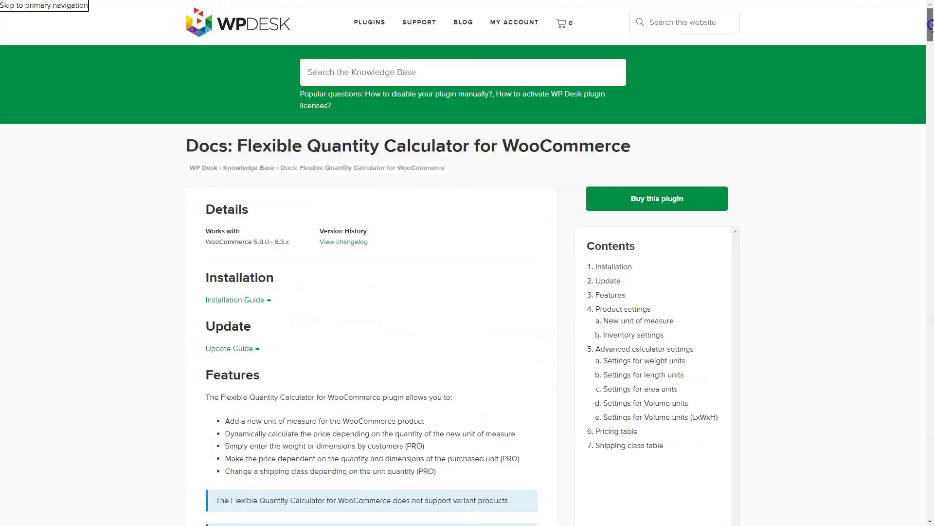
{"action": "left_click_drag", "start_coordinate": [931, 25], "coordinate": [932, 68]}
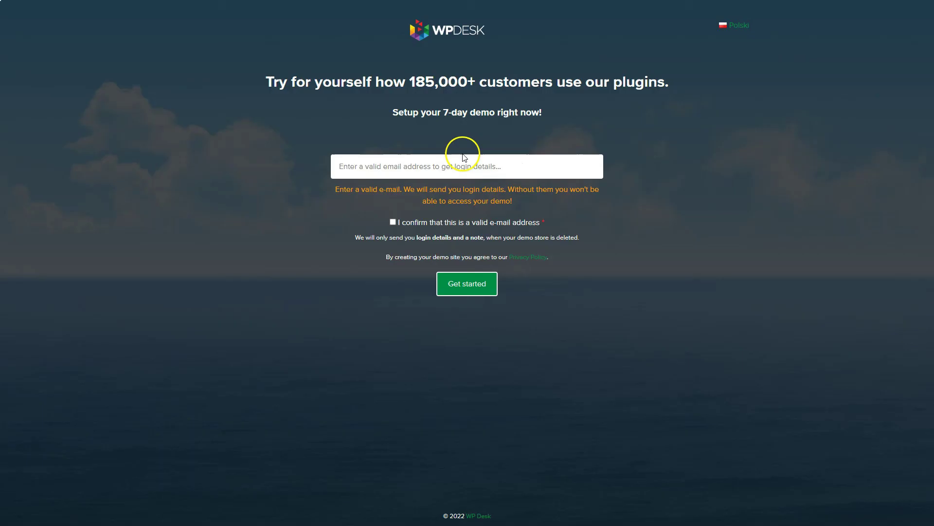
{"action": "left_click", "coordinate": [456, 167]}
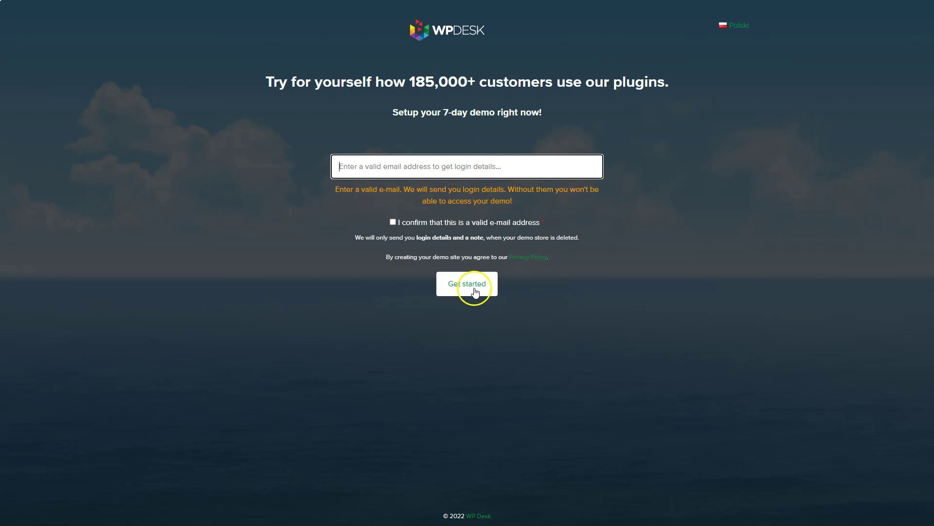